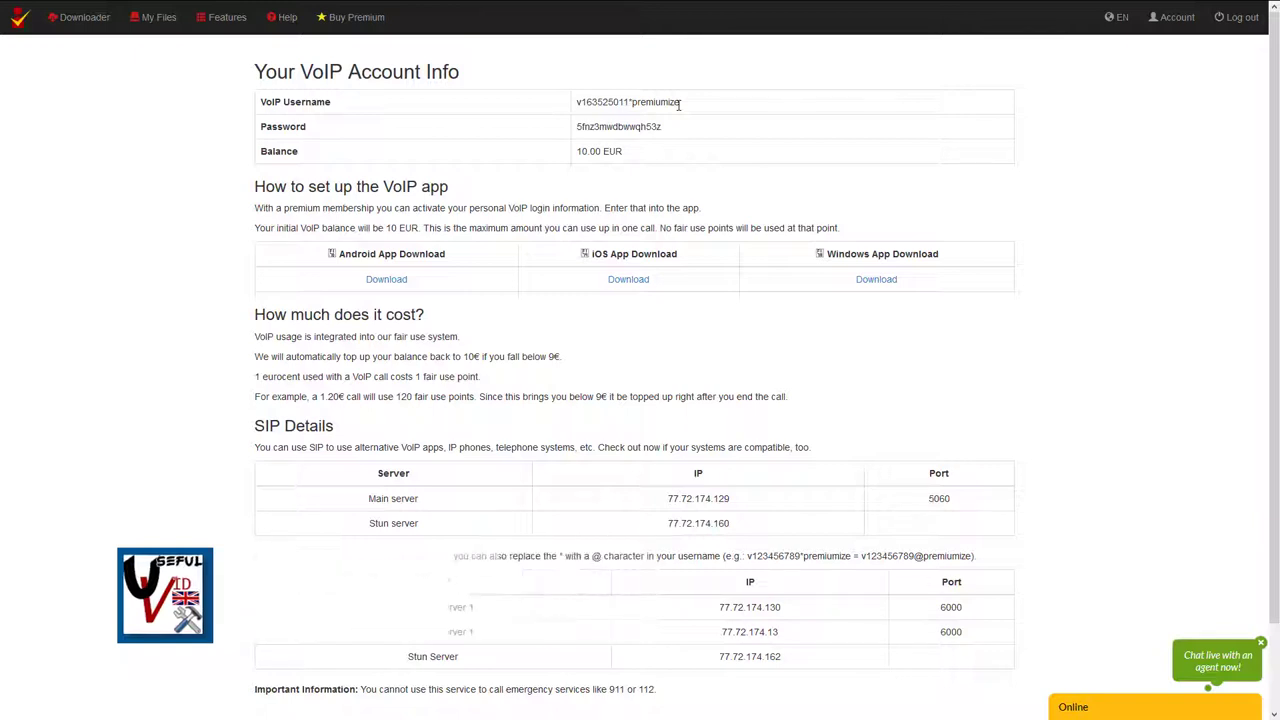
Step: Select the VoIP Username value in the Premiumize.me account info for copying
triple_click(623, 101)
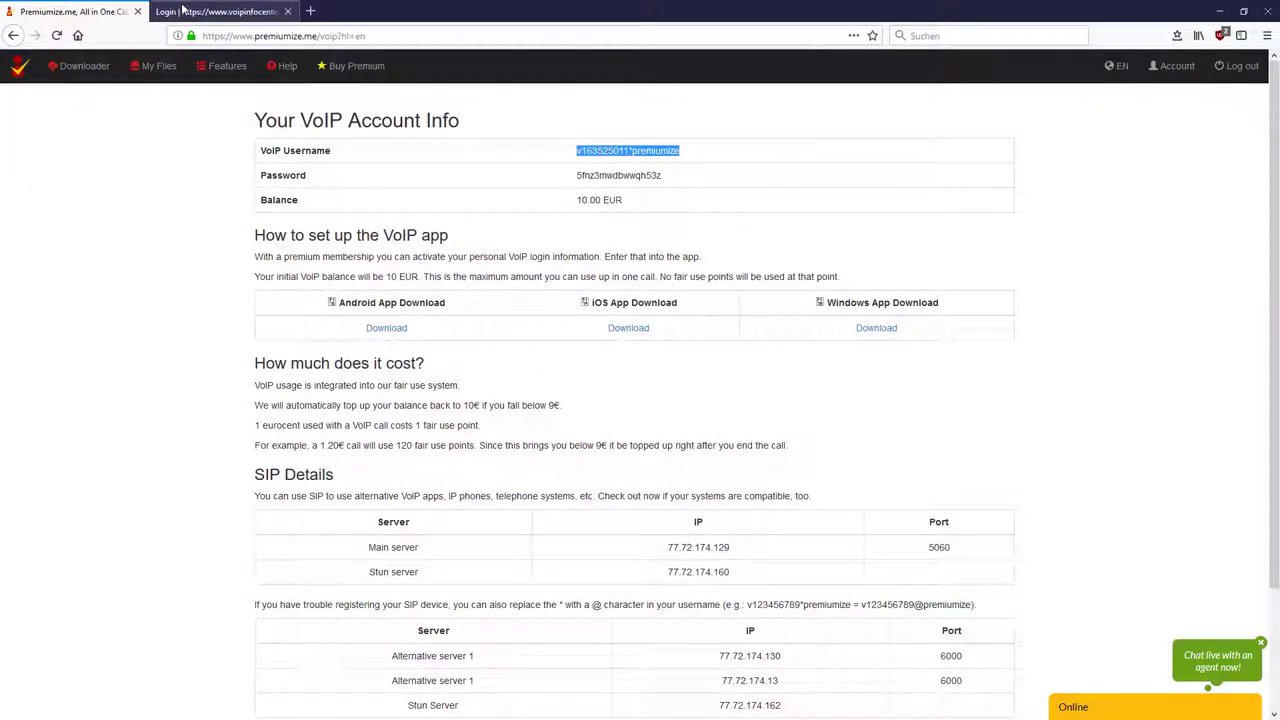
Step: Paste the credentials into the login form and log in to the account dashboard
click(632, 268)
key(ctrl+v)
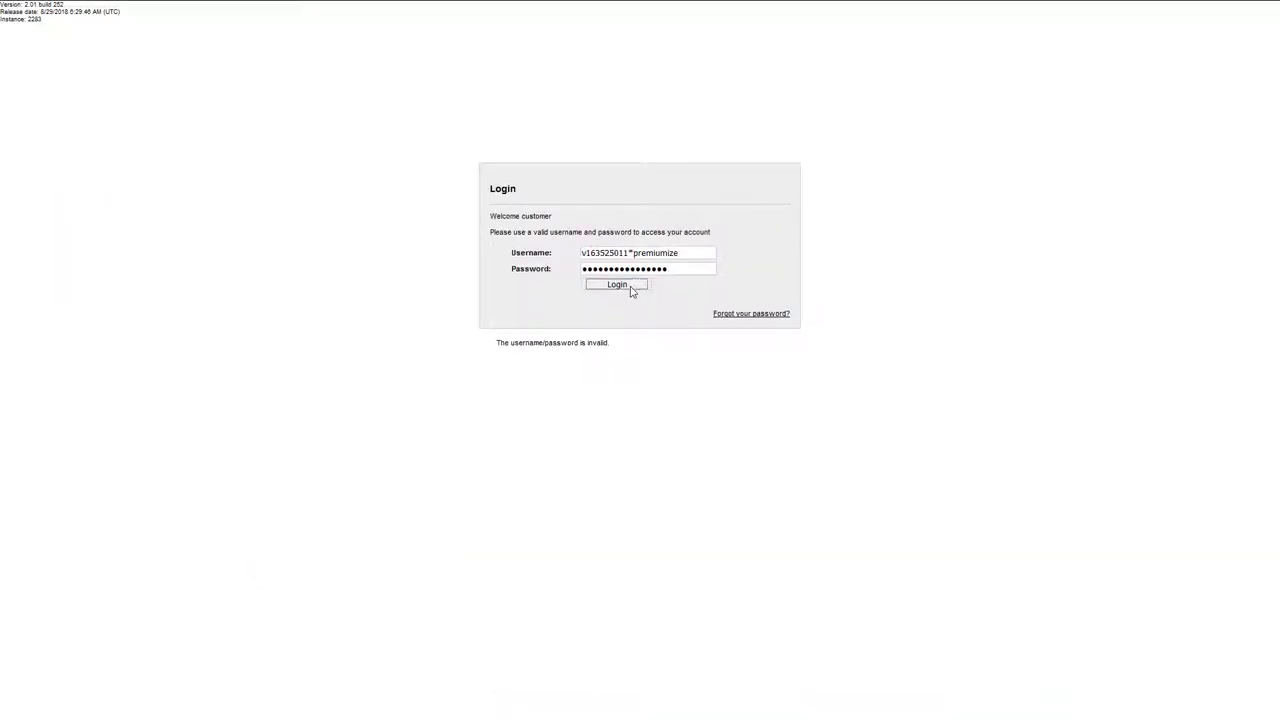
click(631, 287)
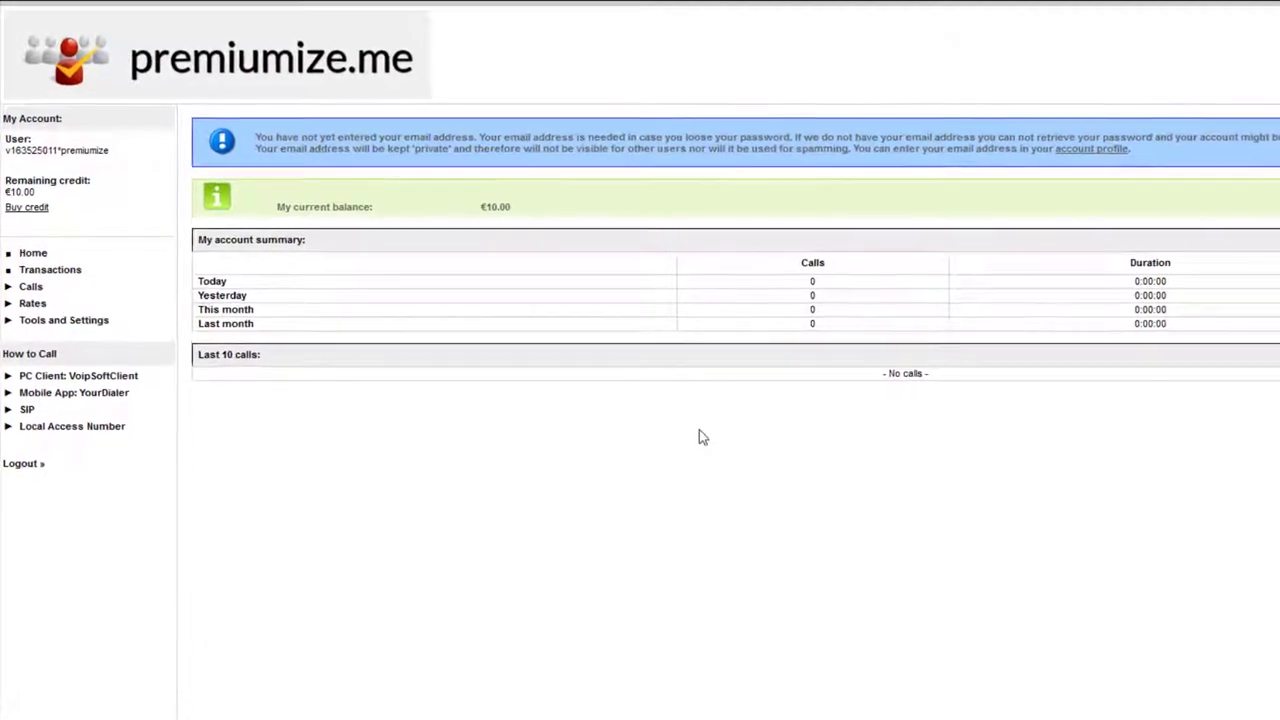
Step: Reach the Local Access Number Configure page from the sidebar
click(100, 434)
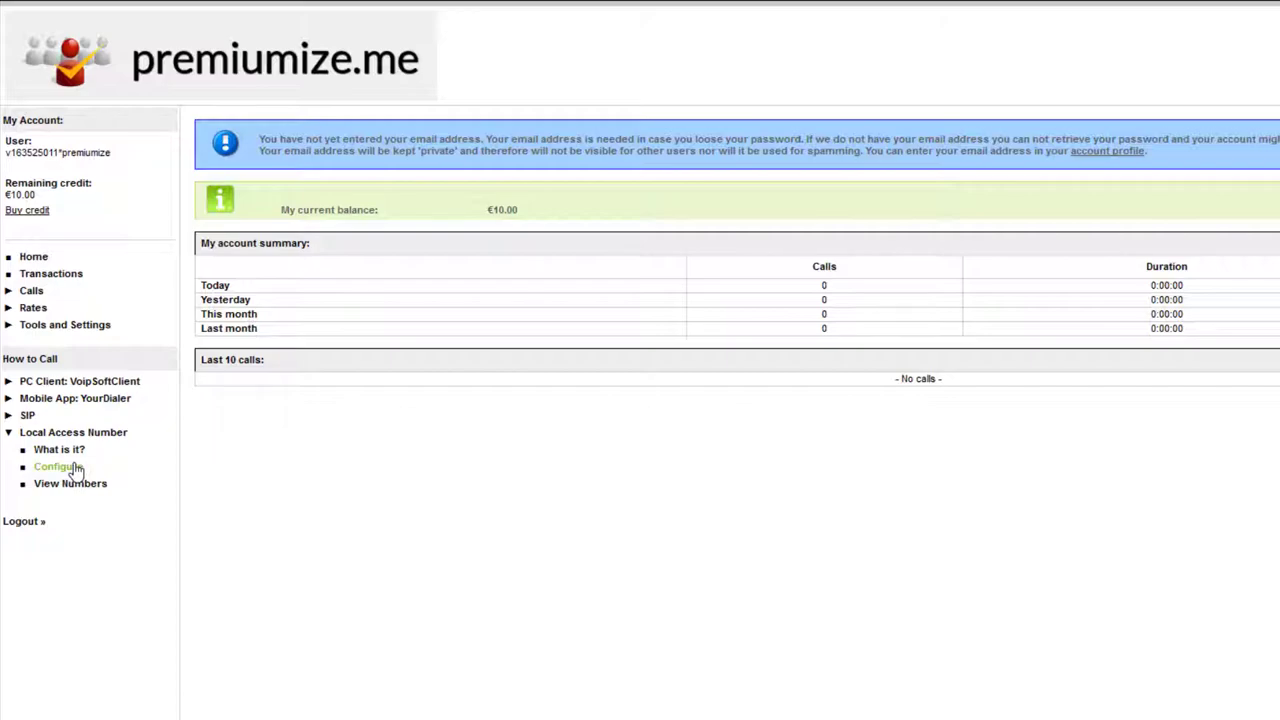
click(76, 469)
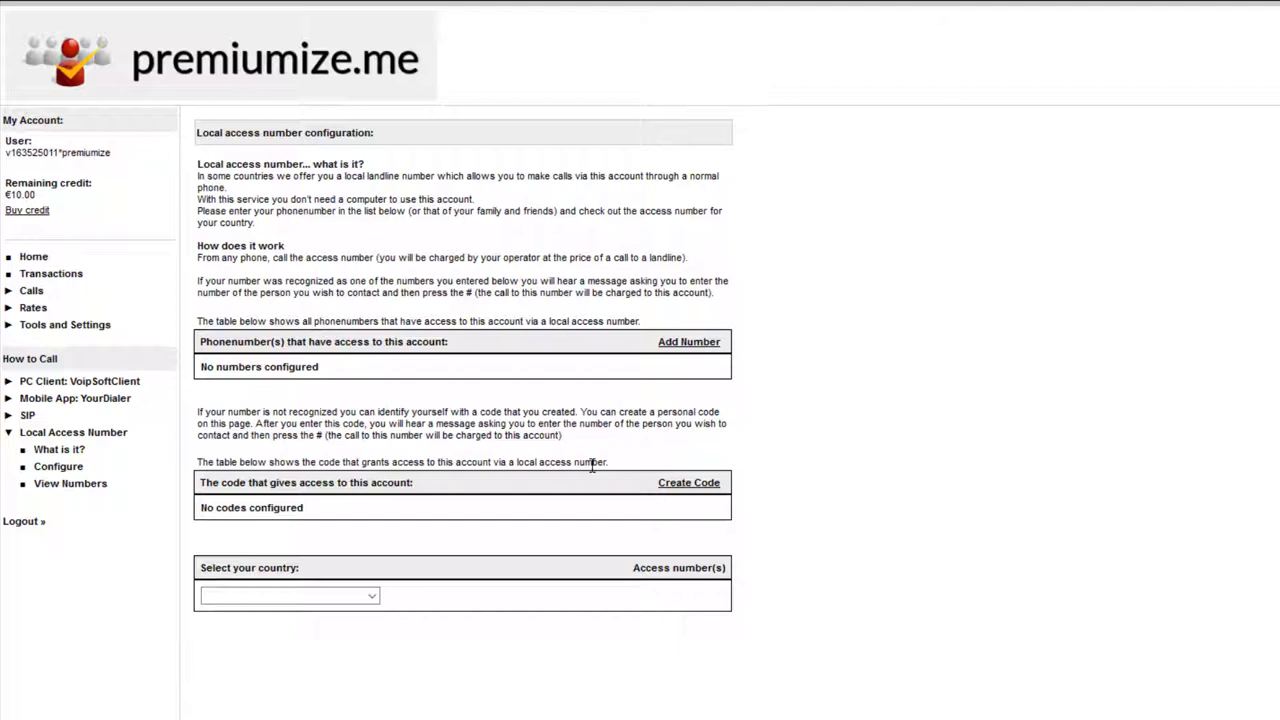
click(707, 484)
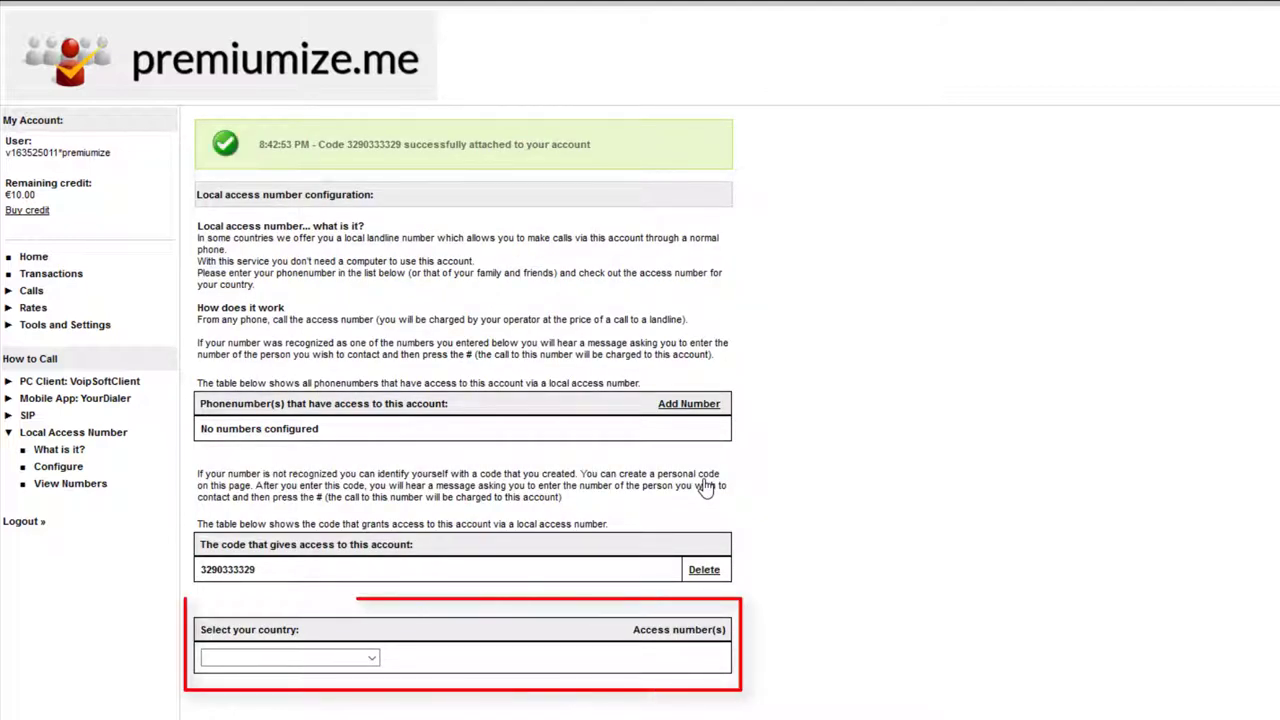
click(370, 659)
key(g)
key(Return)
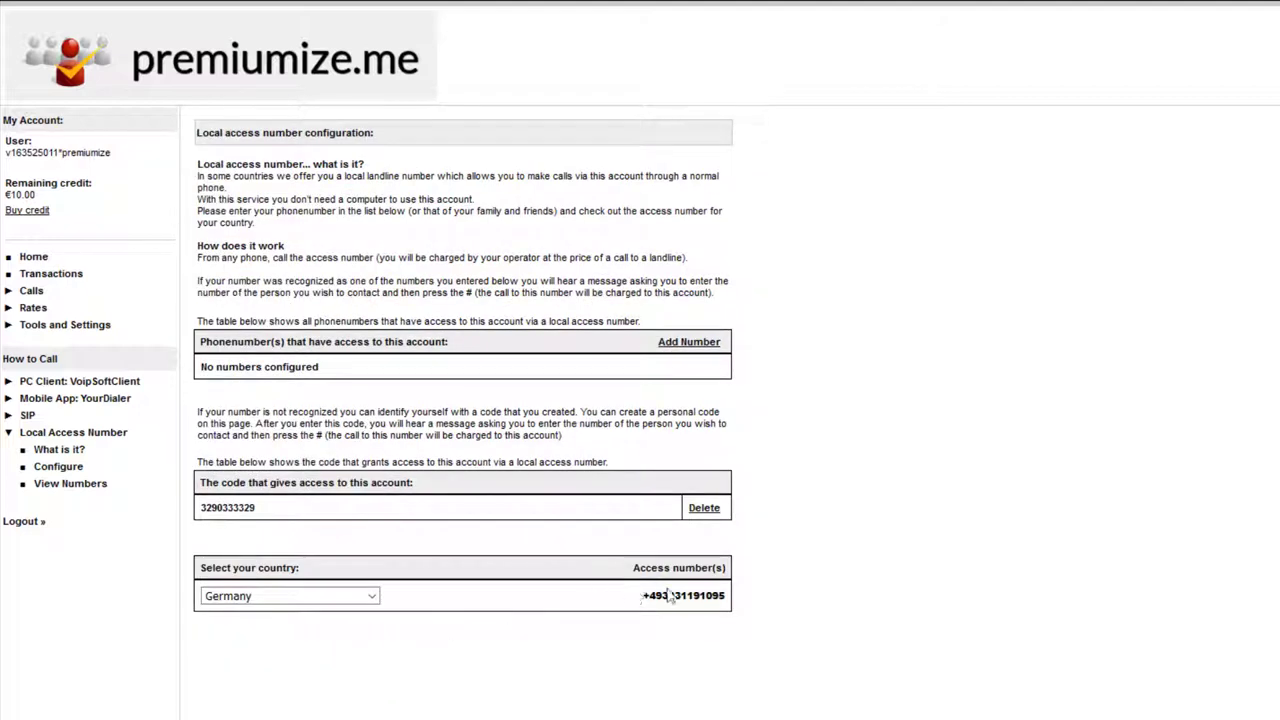
drag(641, 595, 738, 593)
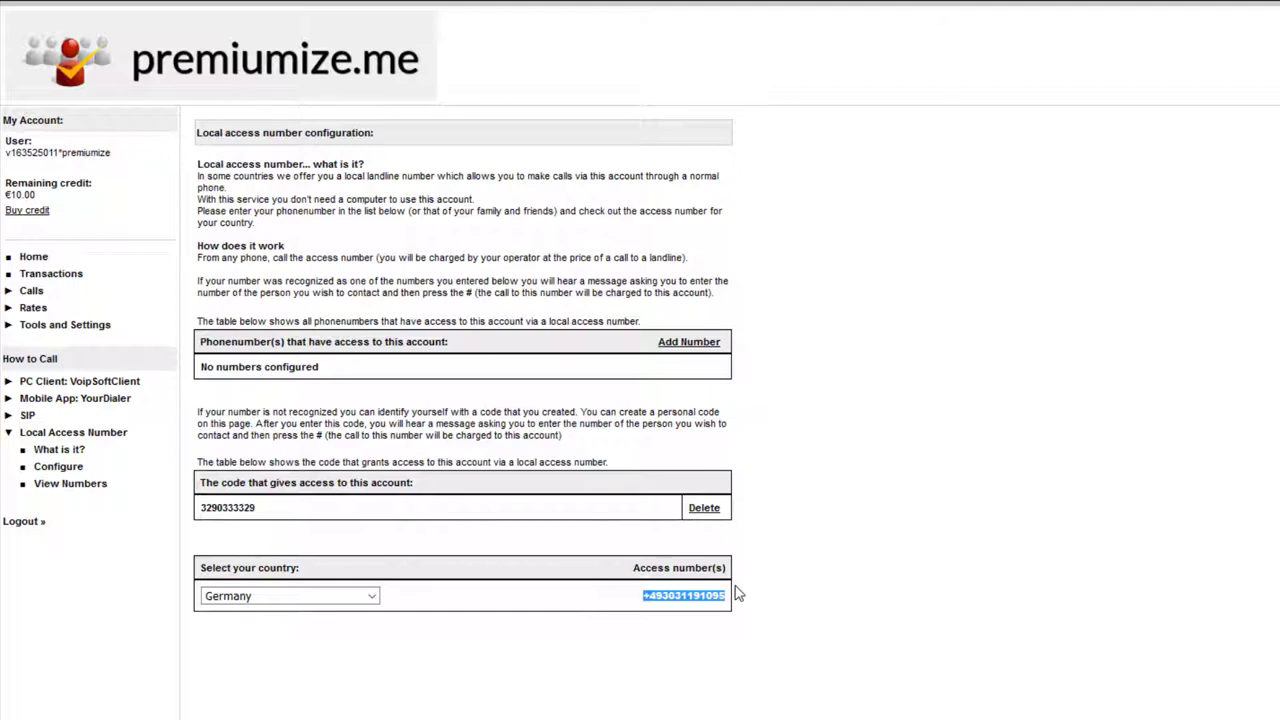